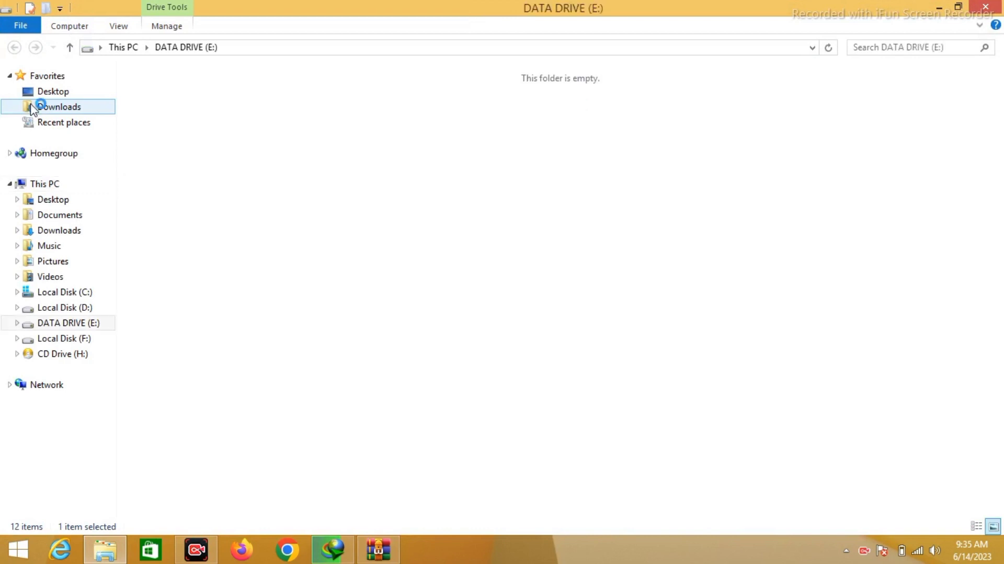
- Open the Android Tools folder on DATA DRIVE (E:)
key(Right)
key(Right)
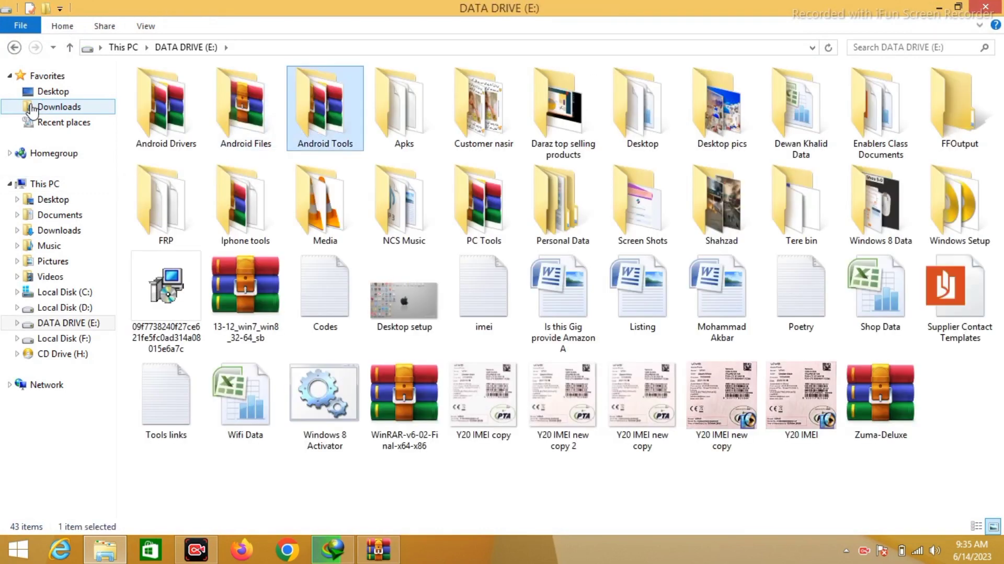
key(Return)
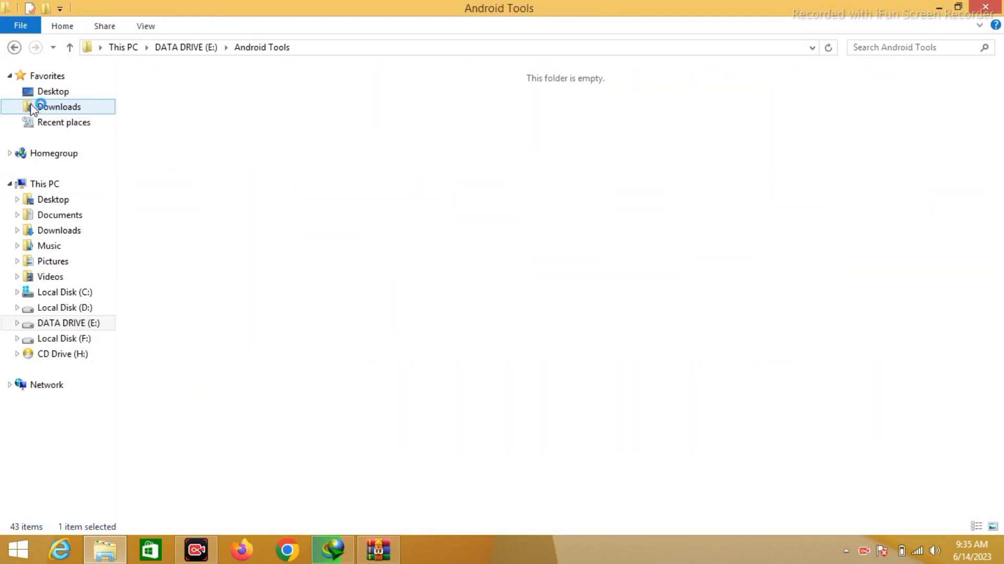
- Open the MIRACLE+THUNDER+2.82+CRACK+FREE+TESTED archive from the Android Tools folder
key(Right)
key(Down)
key(Down)
key(Down)
key(Left)
key(Down)
key(Down)
key(Down)
key(Down)
key(Down)
key(Down)
key(Down)
key(Down)
key(Down)
key(Down)
key(Down)
key(Down)
key(Down)
key(Down)
key(Down)
key(Down)
key(Down)
key(Down)
key(Down)
key(Down)
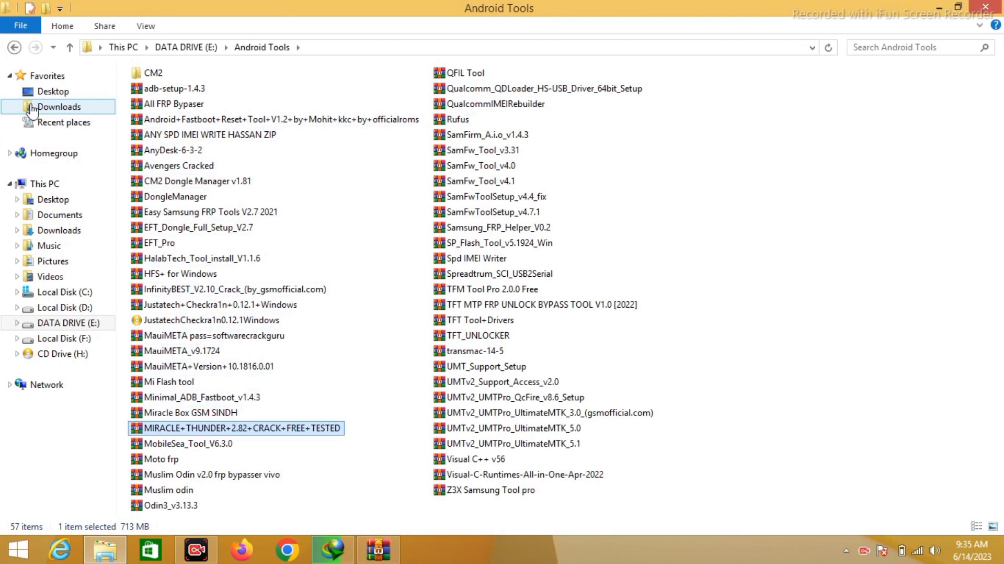
key(Return)
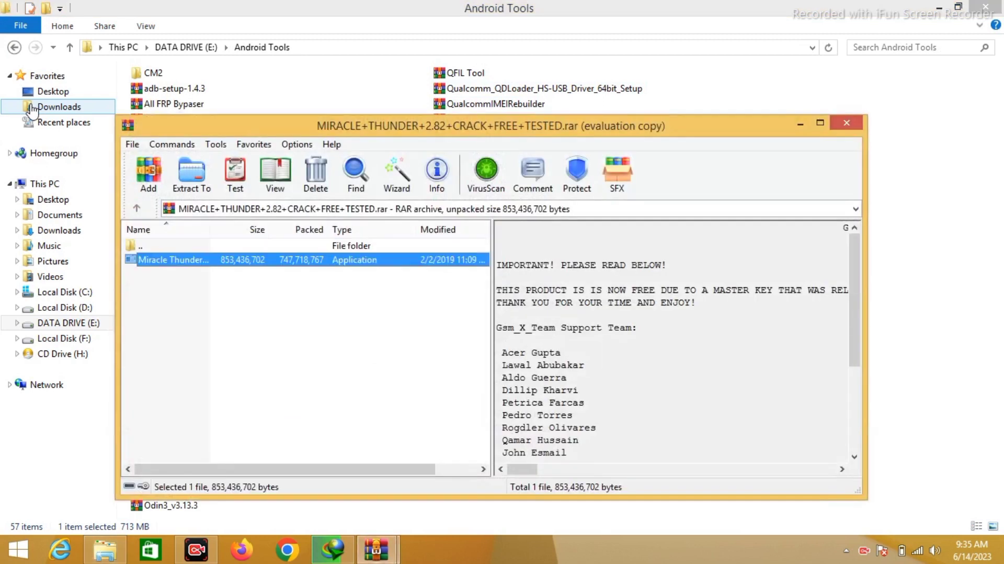
- Run the Miracle Thunder 2.82 setup application from the archive and close the Android Tools folder window
key(Return)
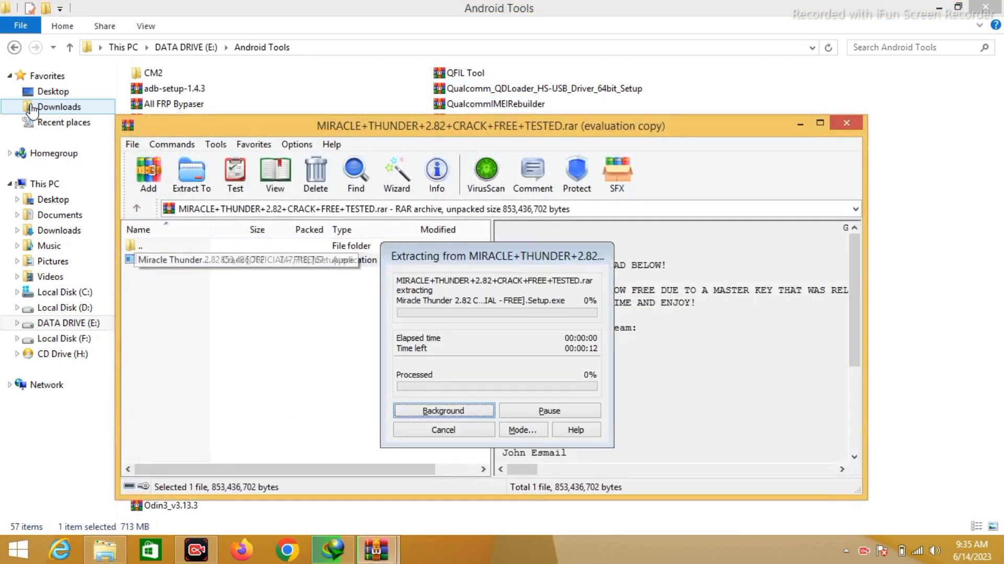
key(Return)
click(969, 5)
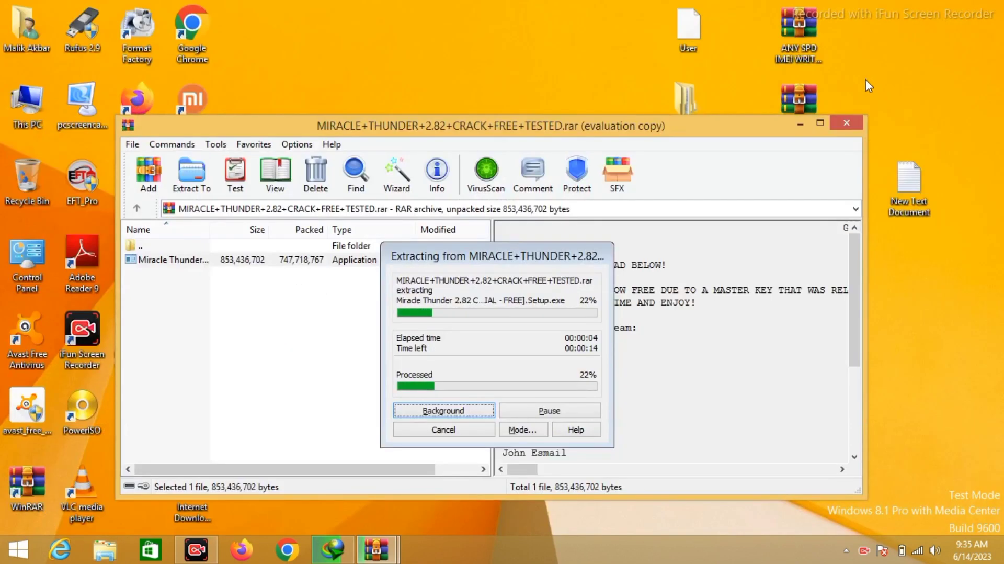
right_click(883, 63)
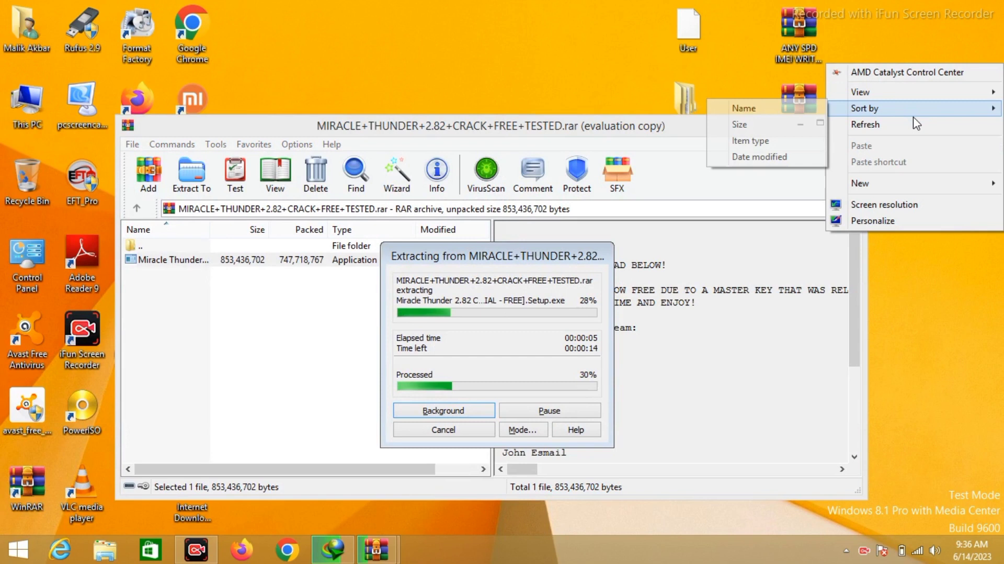
click(916, 124)
right_click(915, 64)
click(922, 126)
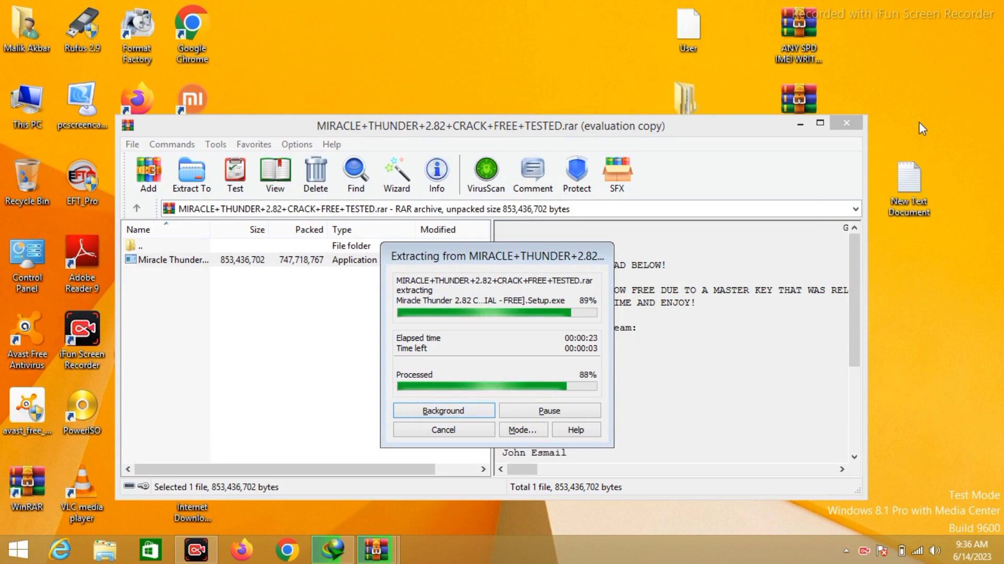
- Create a new text document on the desktop, keep its default name, and open it
right_click(917, 78)
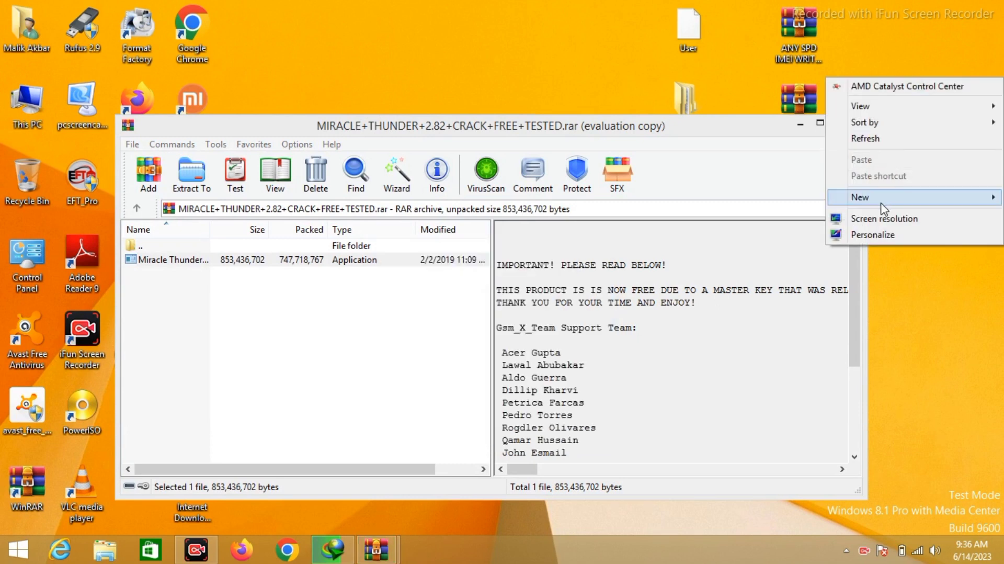
mouse_move(882, 204)
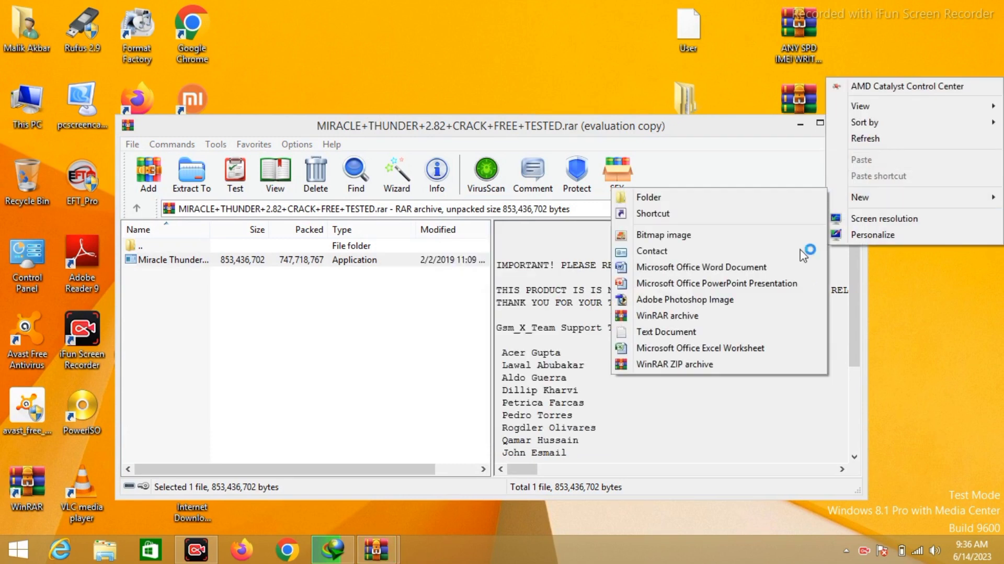
click(731, 331)
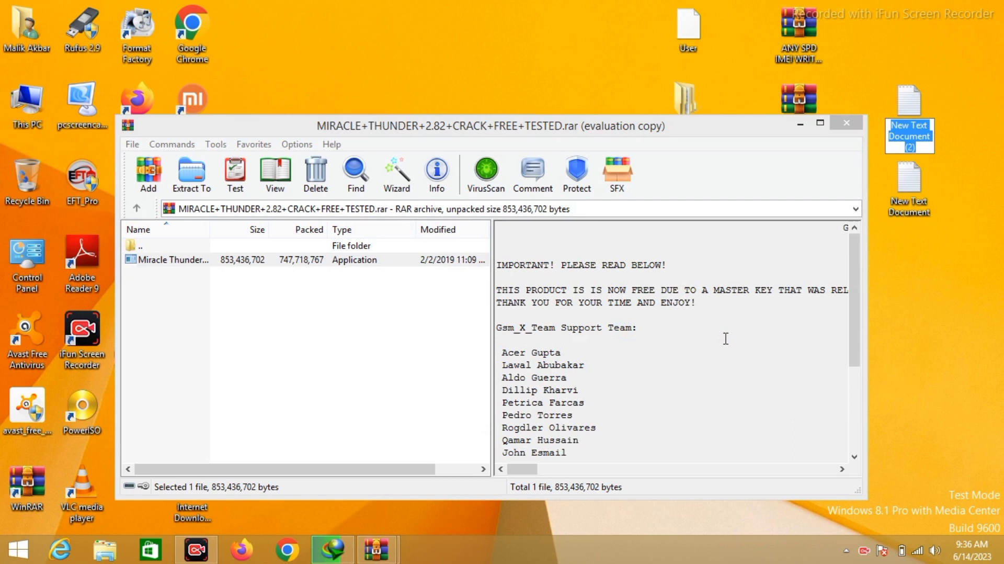
key(Return)
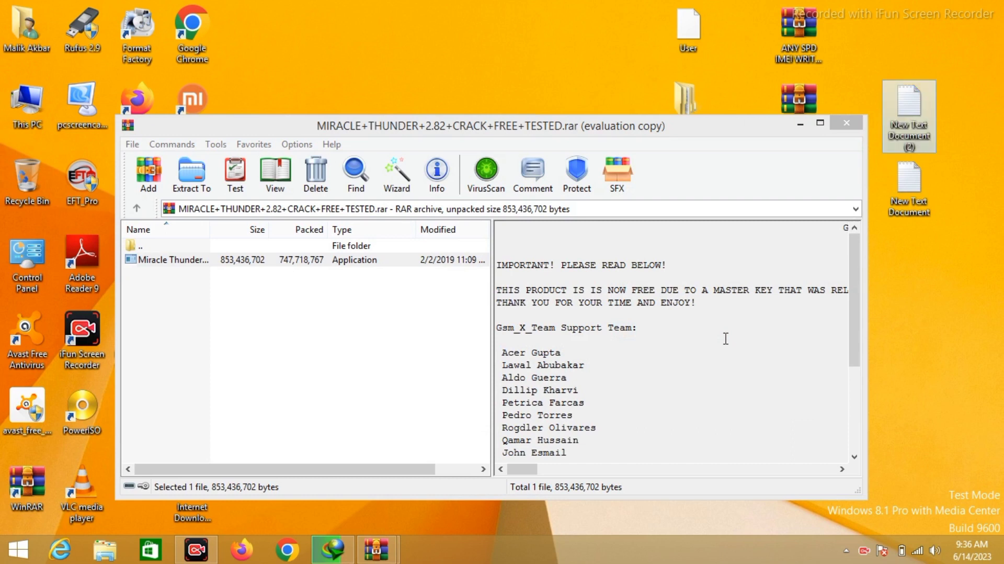
key(Return)
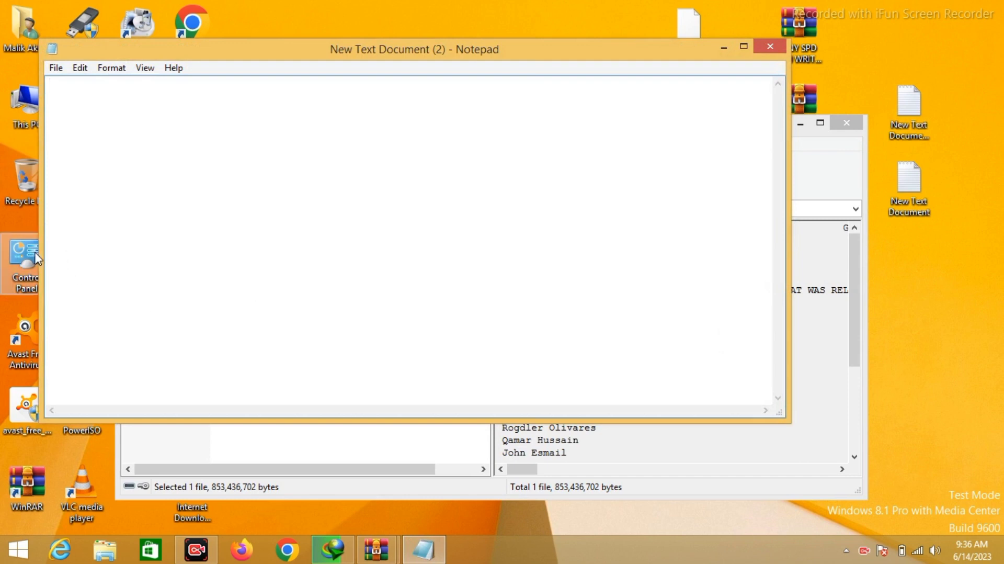
- Make the Notepad window narrower and place it over the right part of the archive window
drag(41, 253, 615, 365)
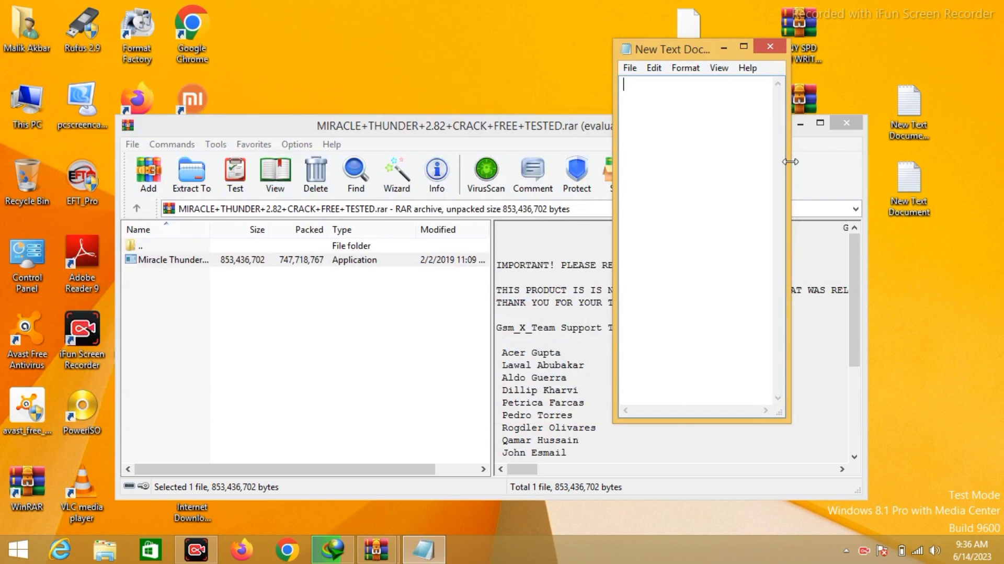
drag(790, 162, 813, 160)
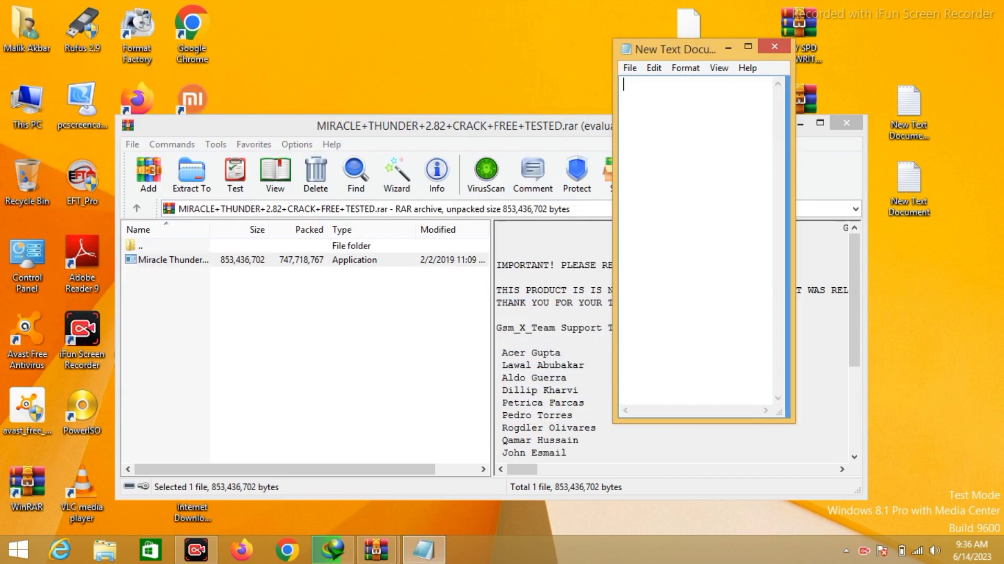
drag(794, 252, 913, 235)
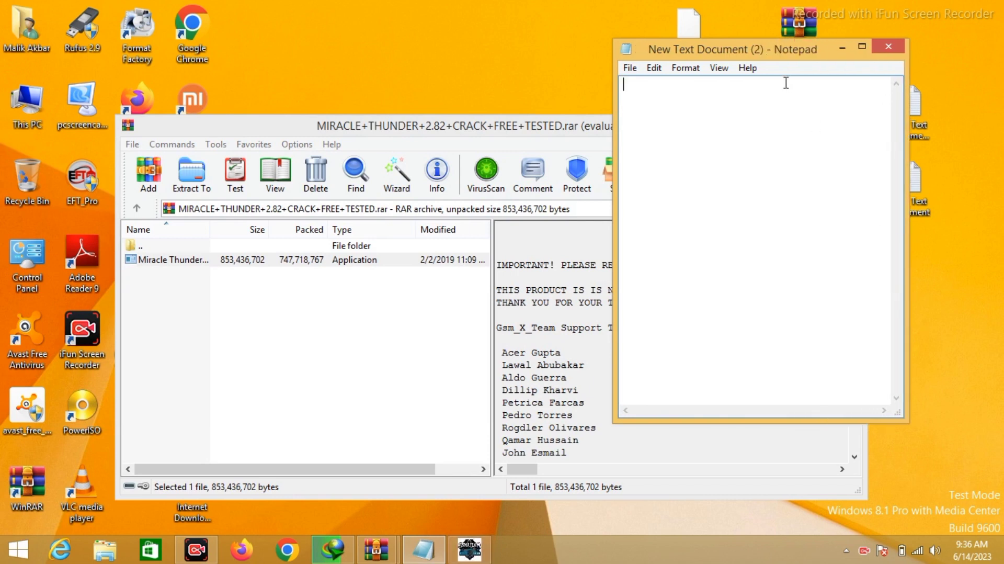
drag(769, 54, 795, 57)
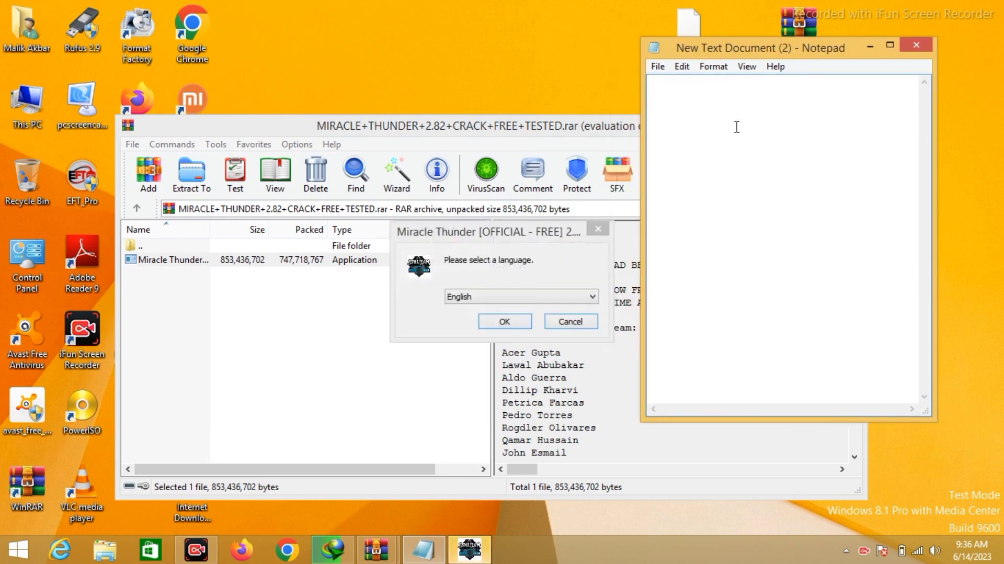
- Write the note "Before installation Disable Antivirus" in the new text document
text(Before installation )
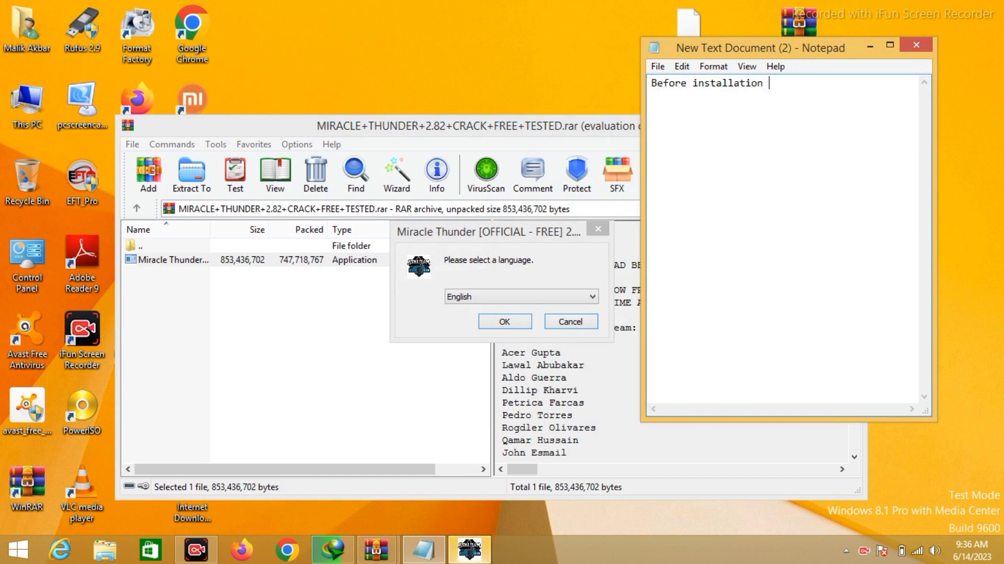
text(Dis)
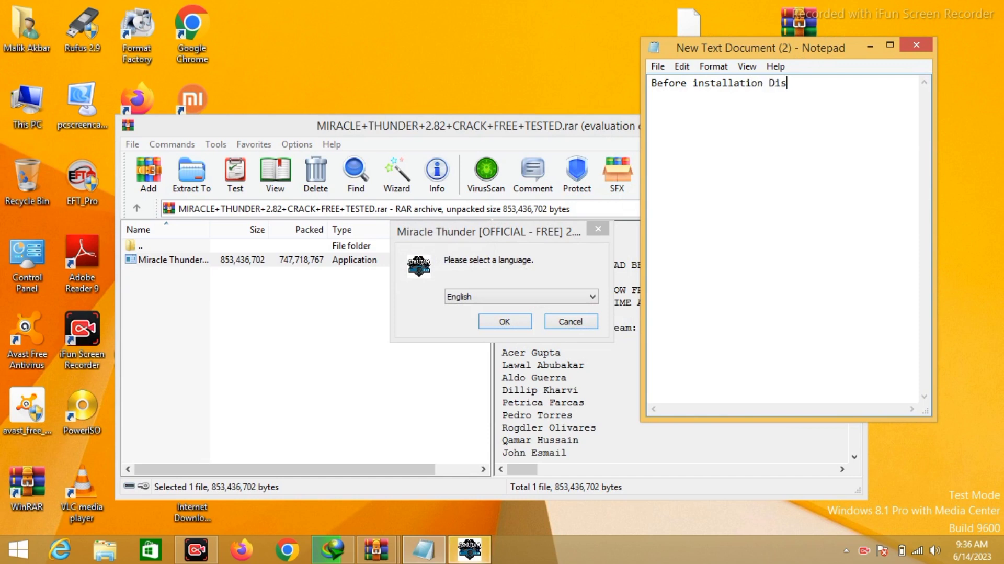
text(able)
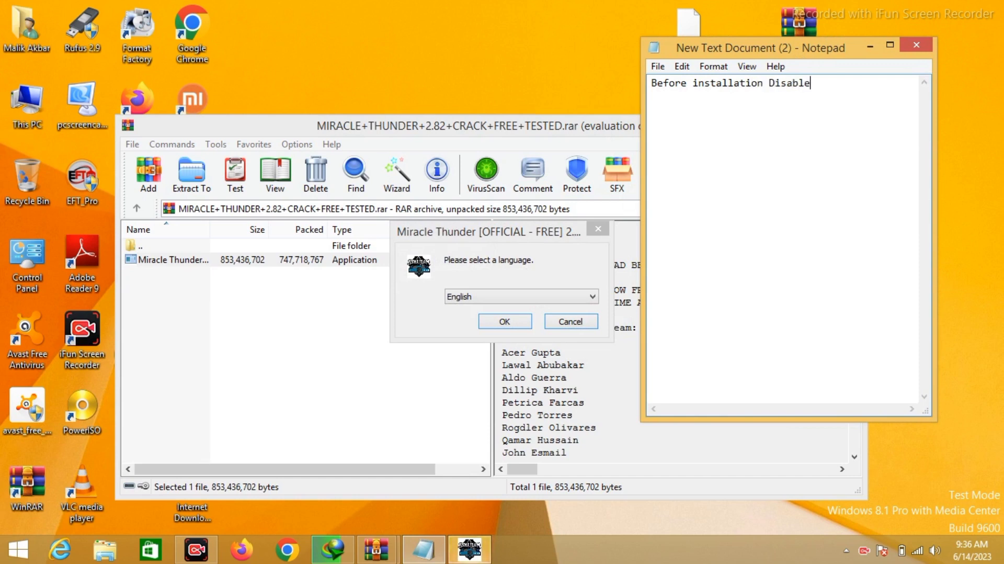
text( Antivirus)
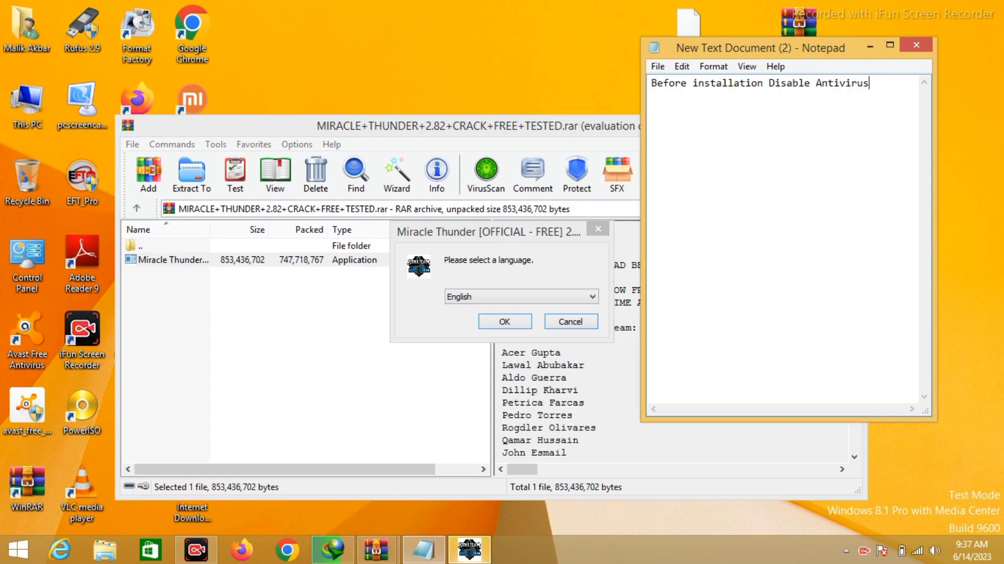
- Install Miracle Thunder 2.82 in English with the default settings, and finish setup without visiting the product web site
click(510, 318)
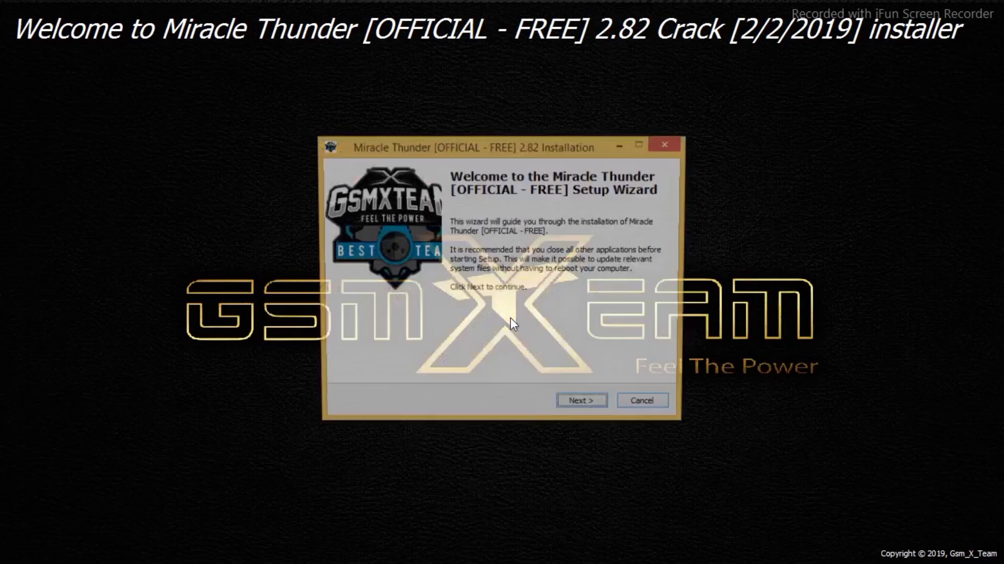
key(Return)
key(Return)
key(Return)
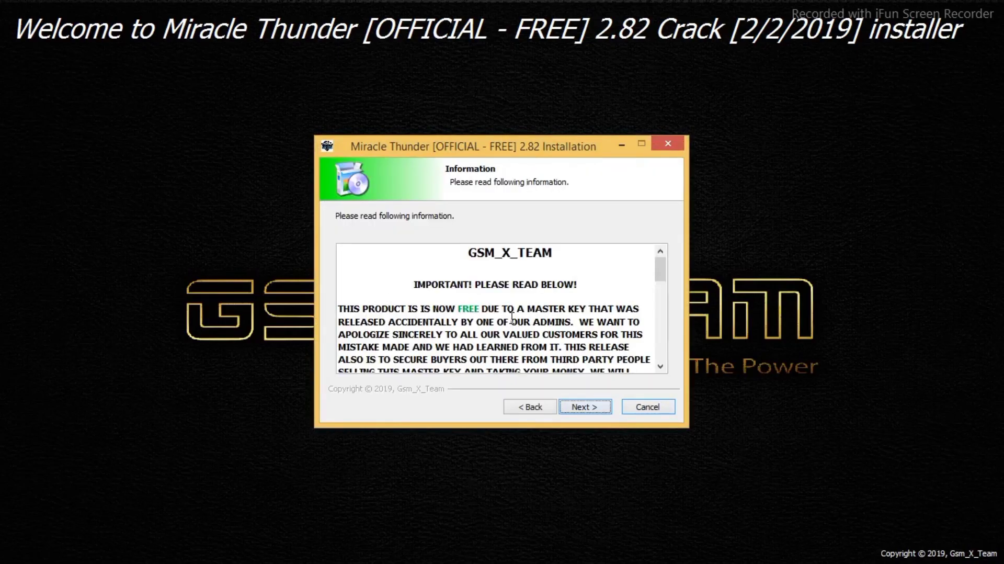
key(Return)
key(Return)
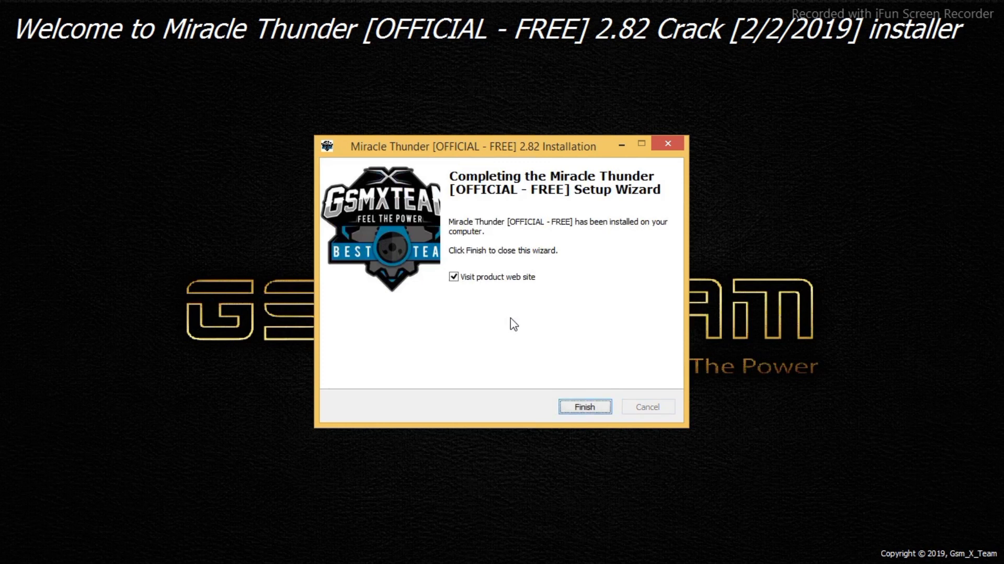
click(509, 278)
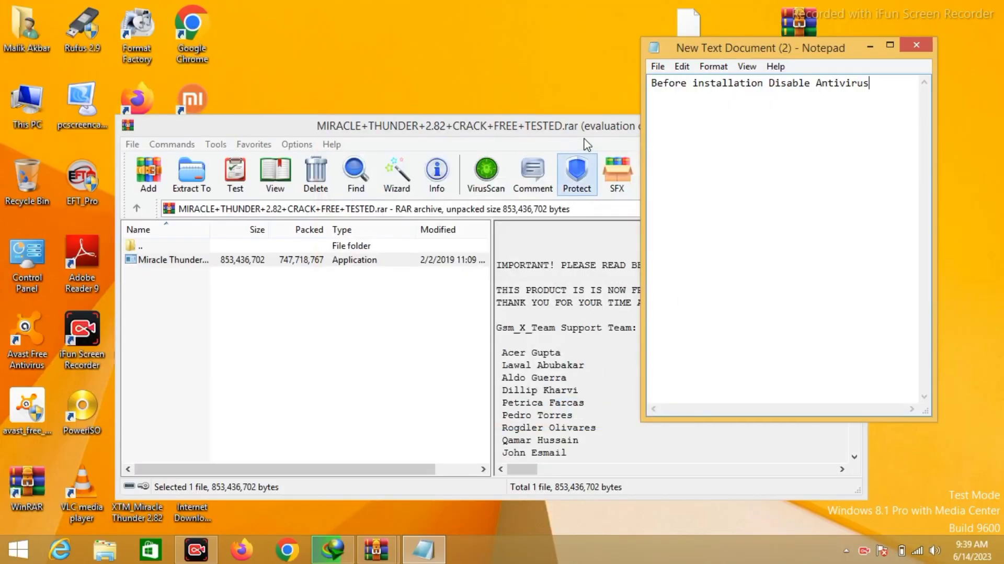
- Close the Miracle Thunder archive window and refresh the desktop
click(587, 142)
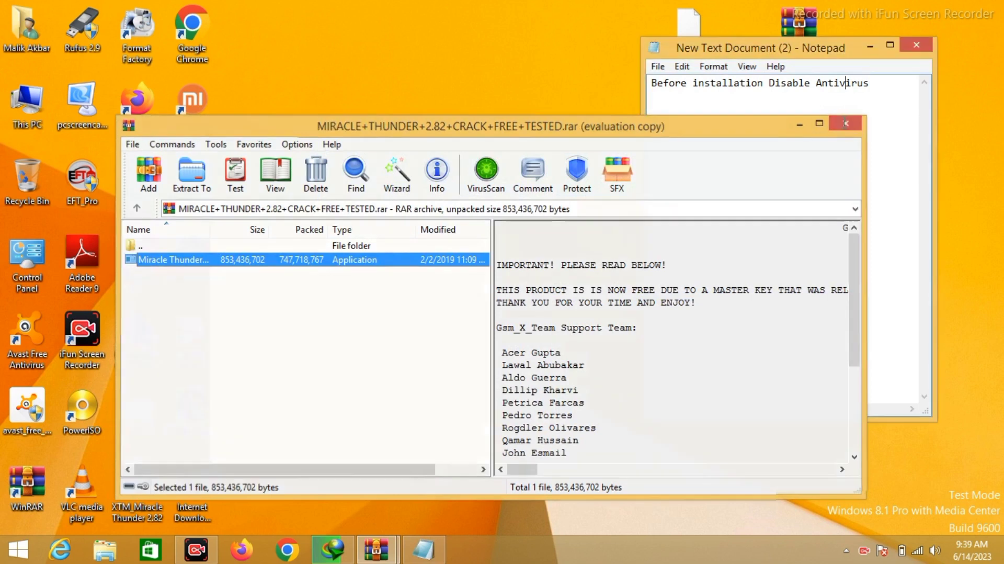
click(844, 124)
right_click(454, 233)
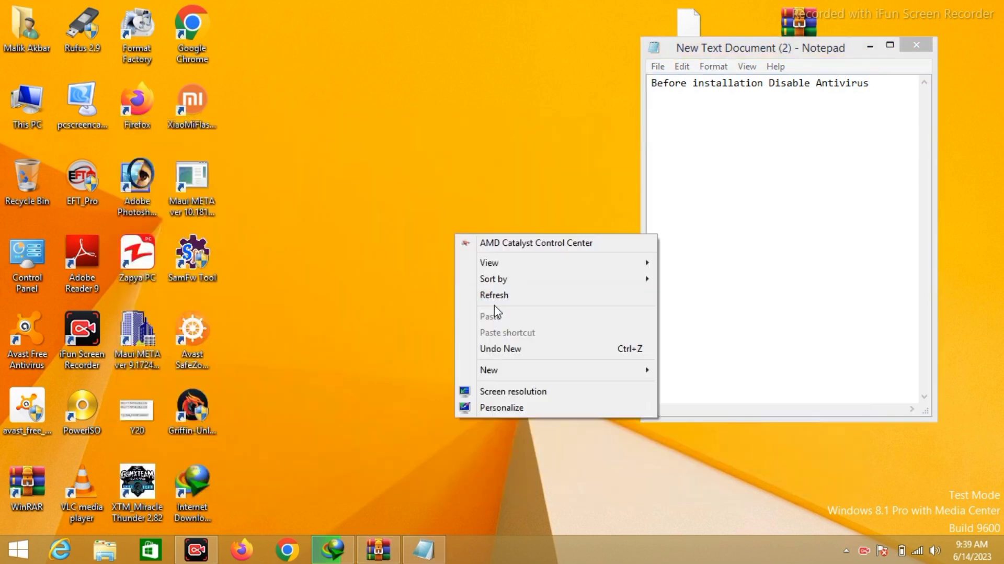
click(503, 294)
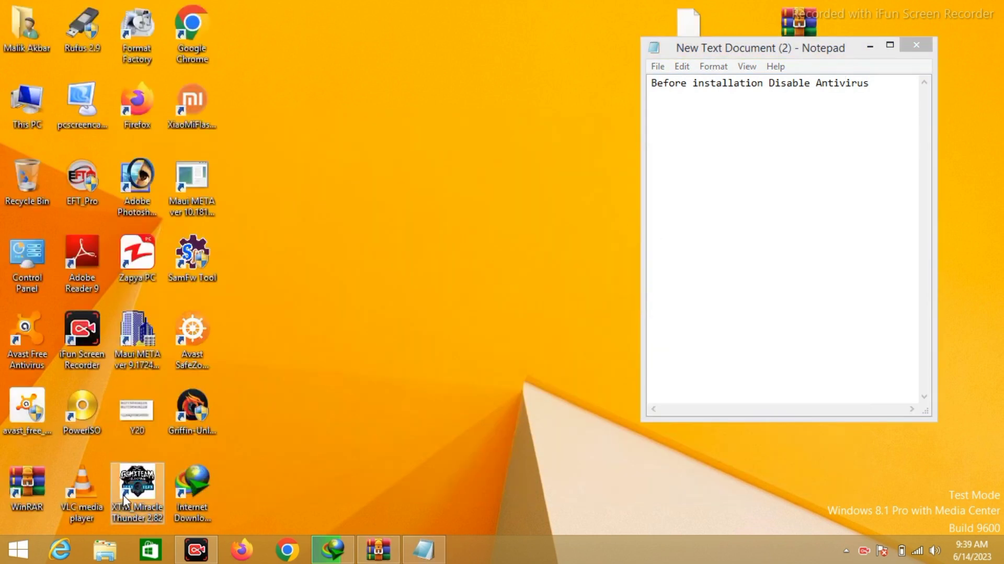
- Launch XTM_Miracle Thunder 2.82 from the desktop, then close the program and refresh the desktop
click(132, 506)
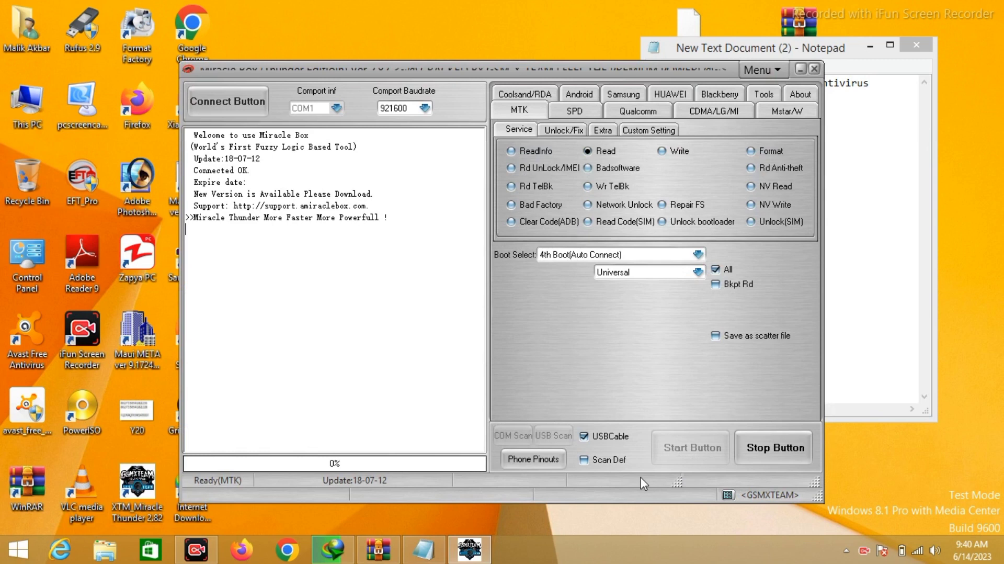
click(812, 69)
click(476, 322)
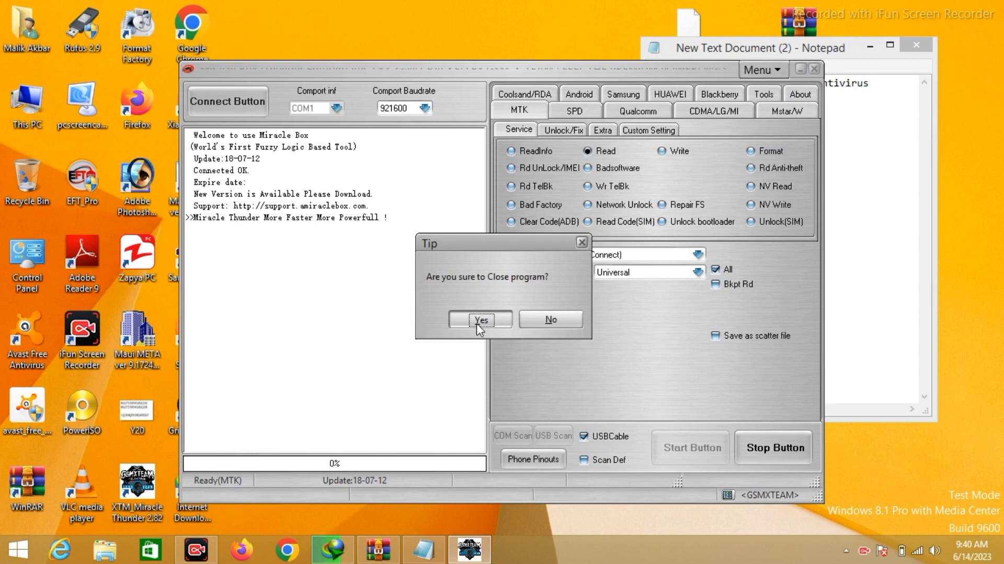
right_click(410, 268)
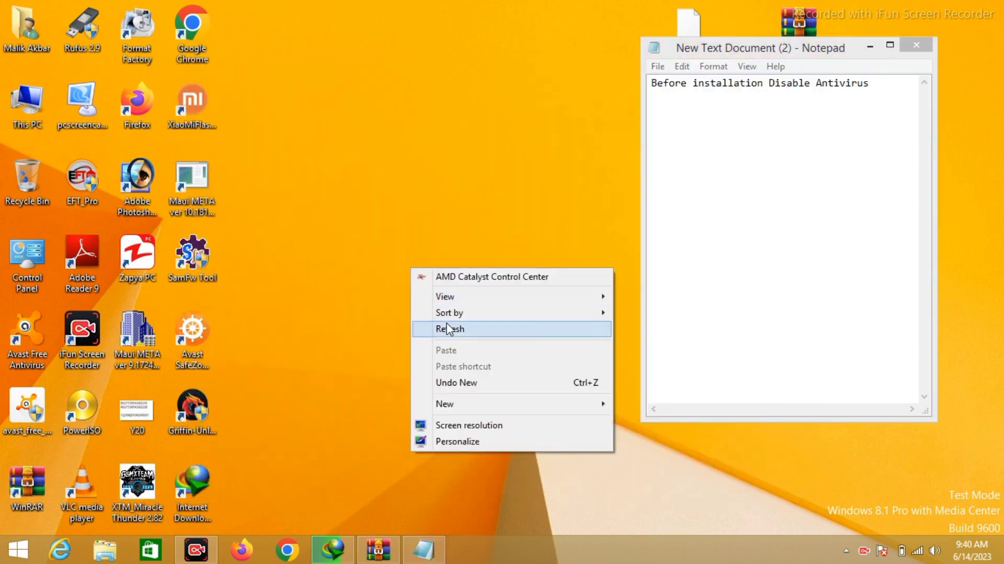
click(448, 329)
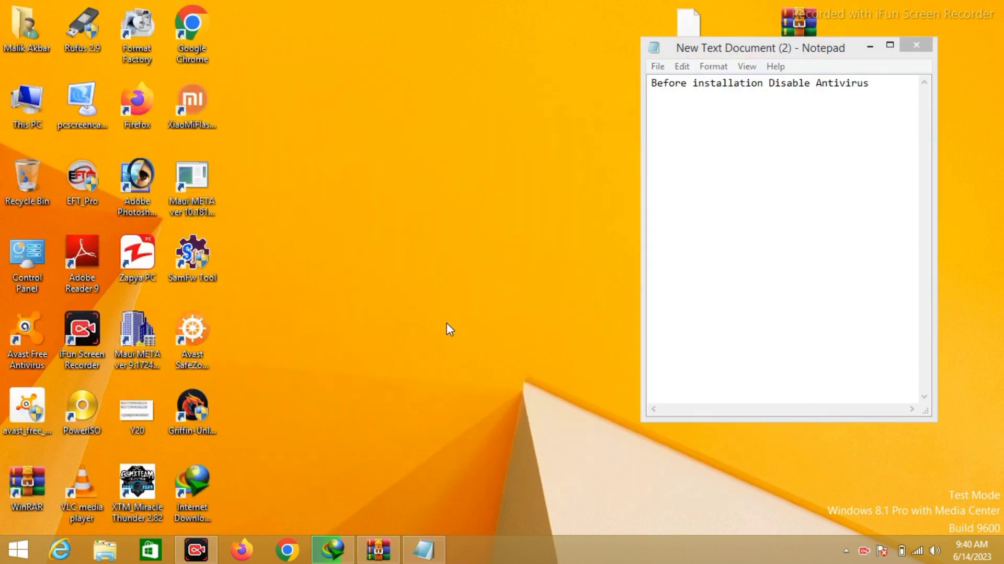
- Below the antivirus note, add the line "now delete these both files named" Handle"" after a blank line
click(753, 124)
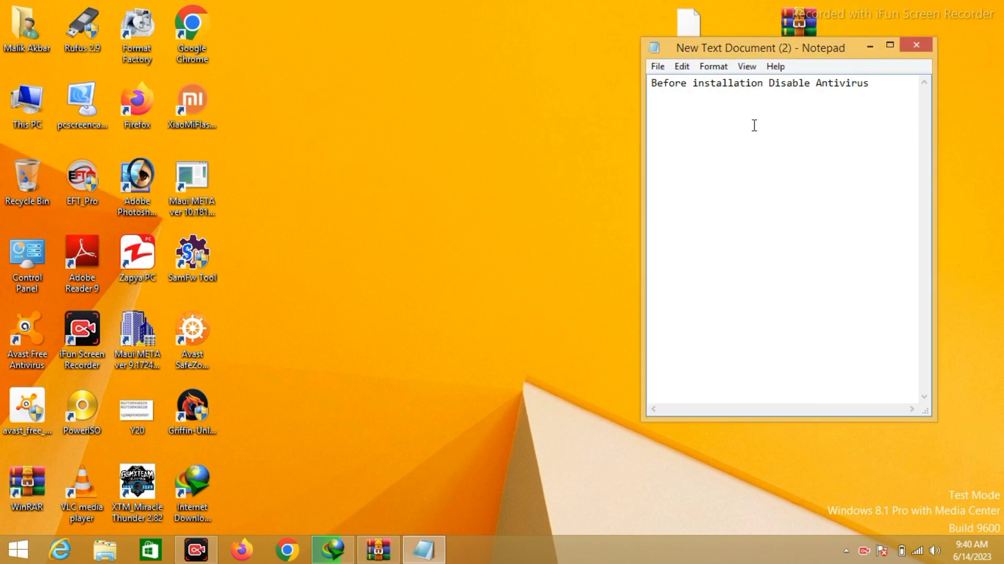
click(885, 90)
key(Return)
text(now delete these both files)
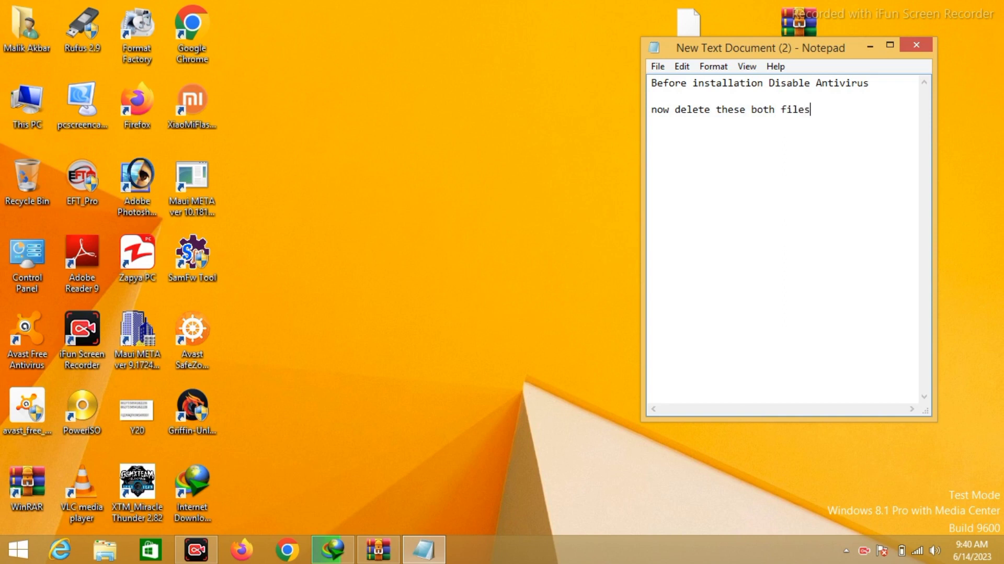
text( named" Handle")
key(Return)
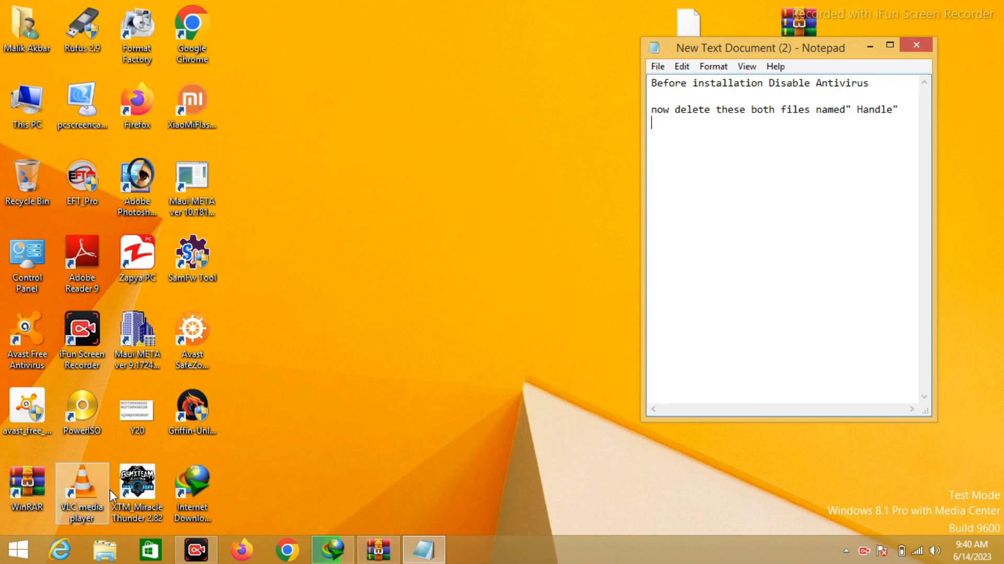
- Open the file location of the XTM_Miracle Thunder 2.82 desktop shortcut and search that folder for "handle"
click(129, 492)
right_click(130, 491)
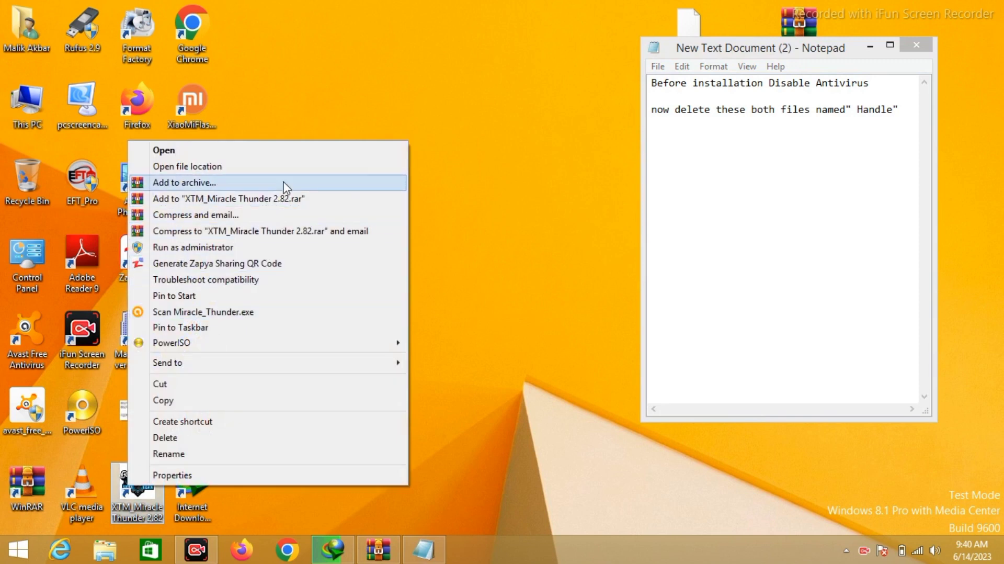
click(285, 168)
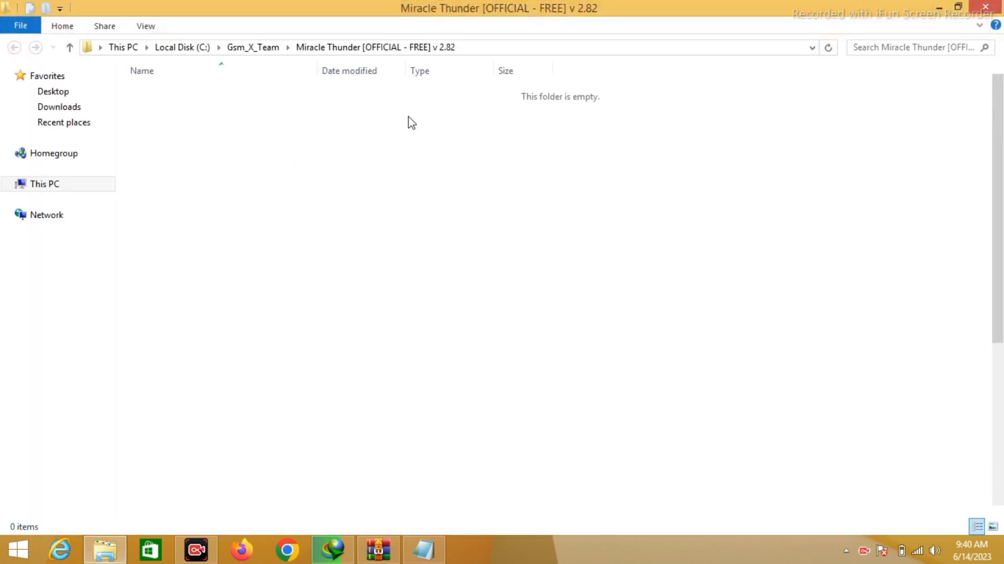
click(883, 48)
text(han)
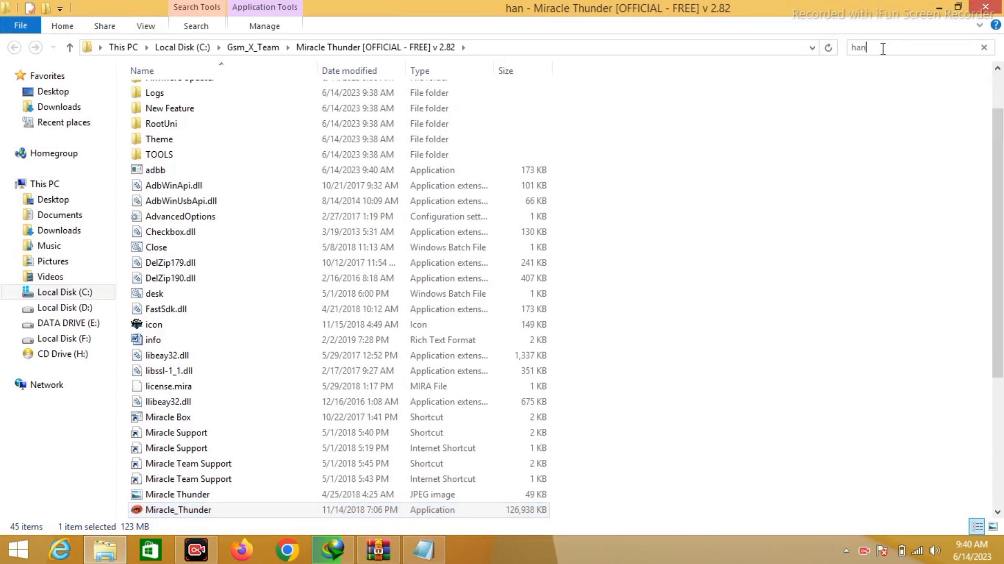
text(dle)
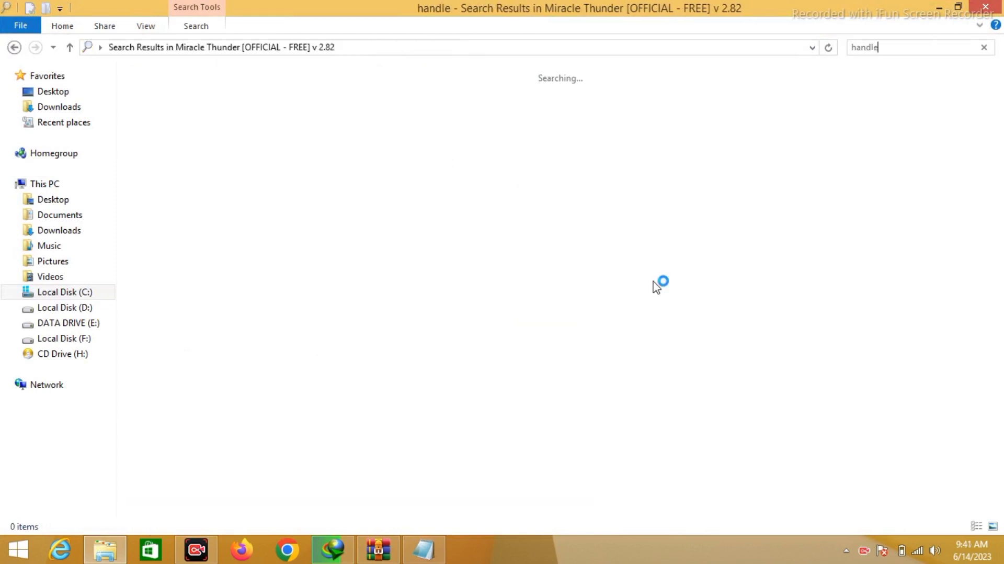
- Delete both Handle configuration files from the search results and close the folder window
drag(289, 180, 362, 81)
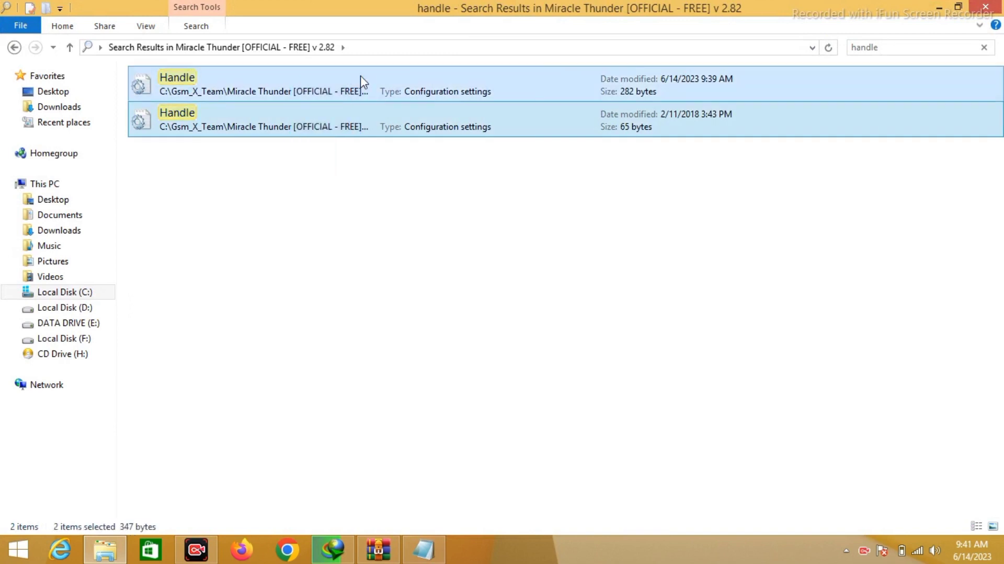
key(Delete)
click(979, 8)
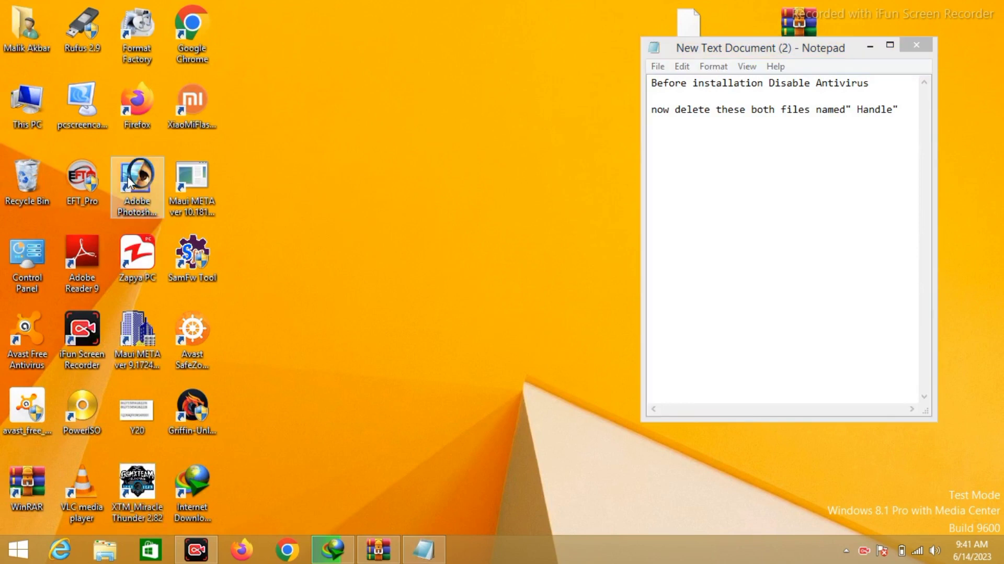
- Empty the Recycle Bin, confirming permanent deletion of its items
right_click(46, 175)
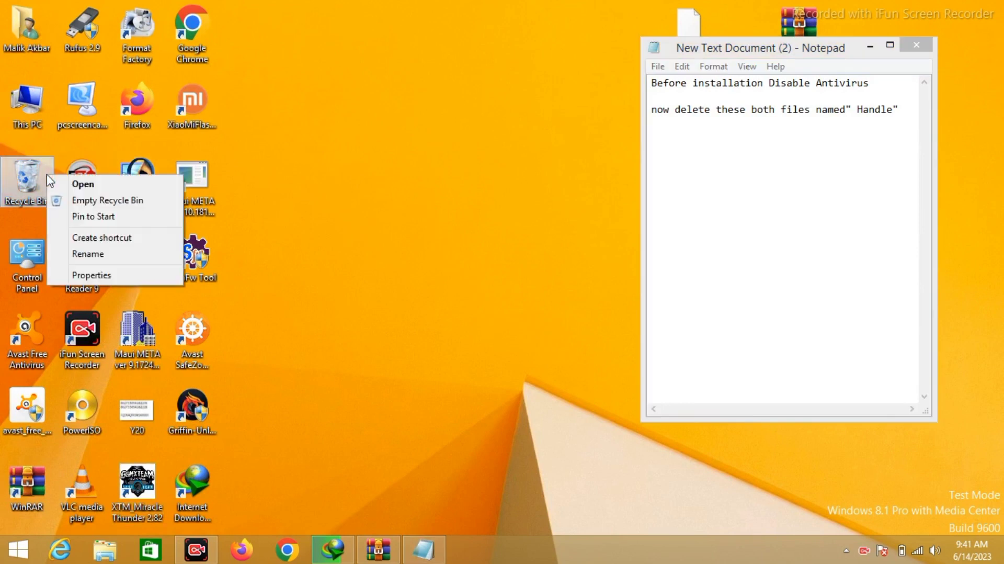
click(84, 200)
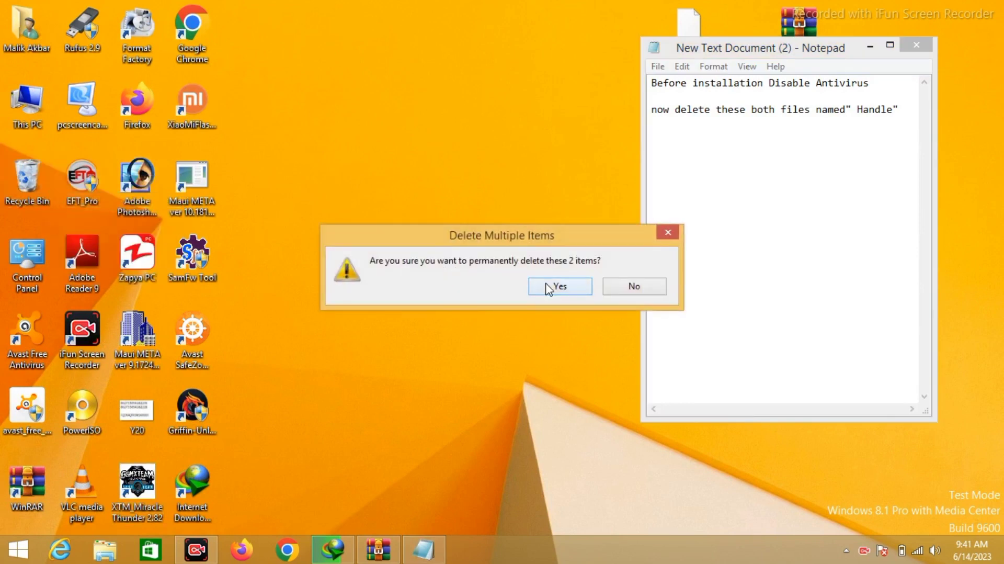
click(547, 287)
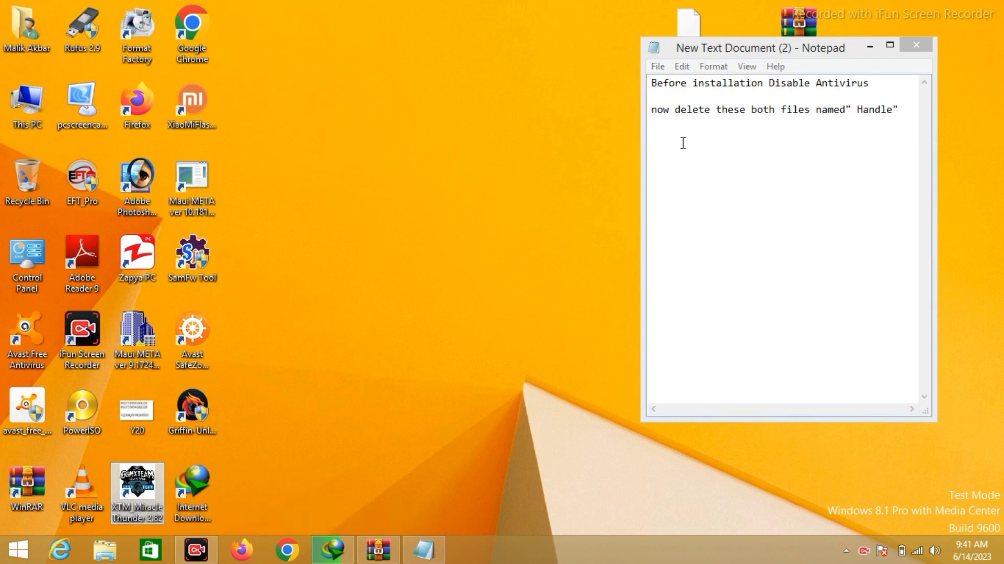
- Move the note window further aside and add the line "Now it will work" below the Handle note, followed by a blank line
click(707, 47)
drag(707, 47, 757, 25)
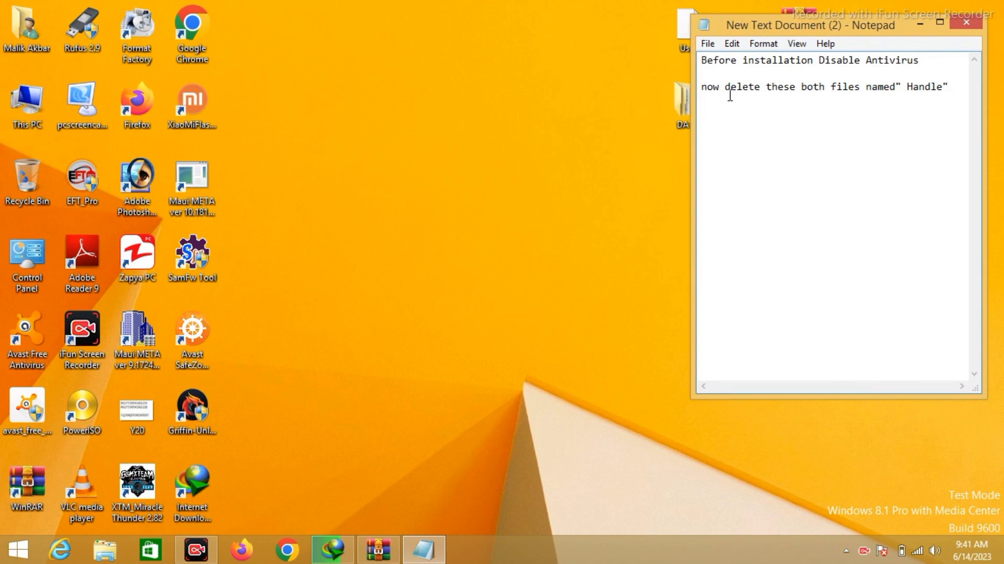
text(I)
key(BackSpace)
text(Now it will work)
key(Return)
key(Return)
- Add the closing line "I hope this video verry helpful for you" at the end of the note
text(I hop)
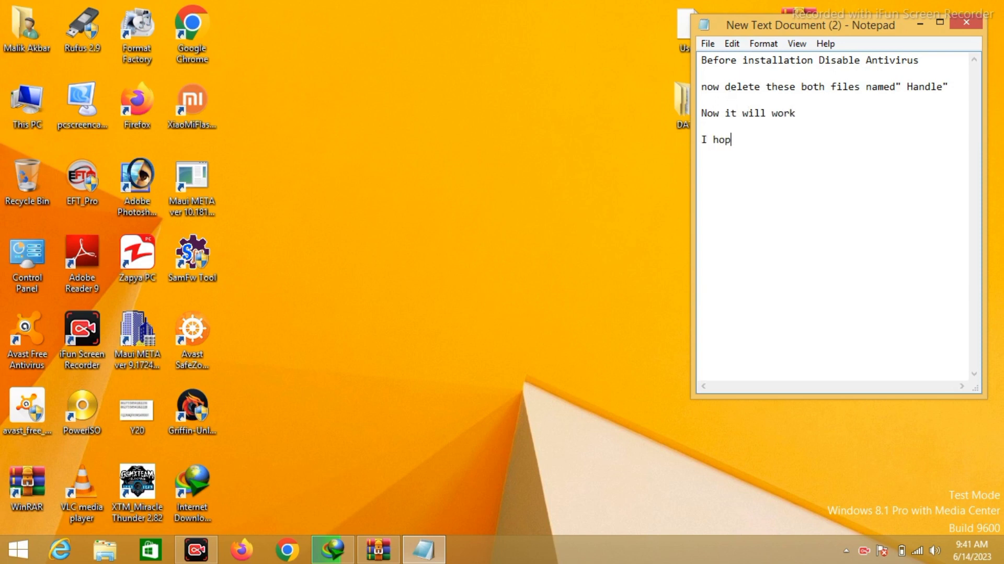
text(e you)
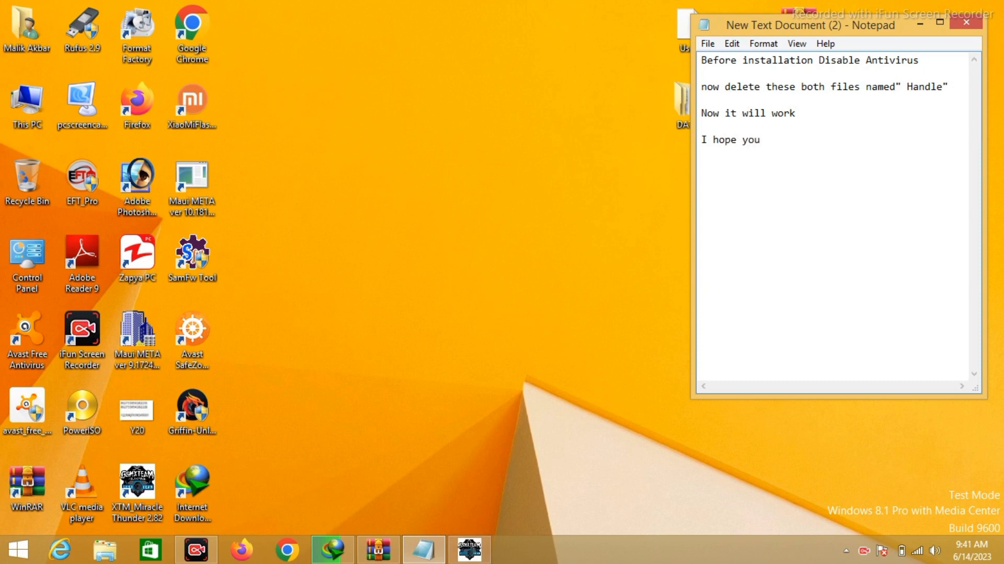
key(BackSpace)
key(BackSpace)
key(BackSpace)
text(this video v)
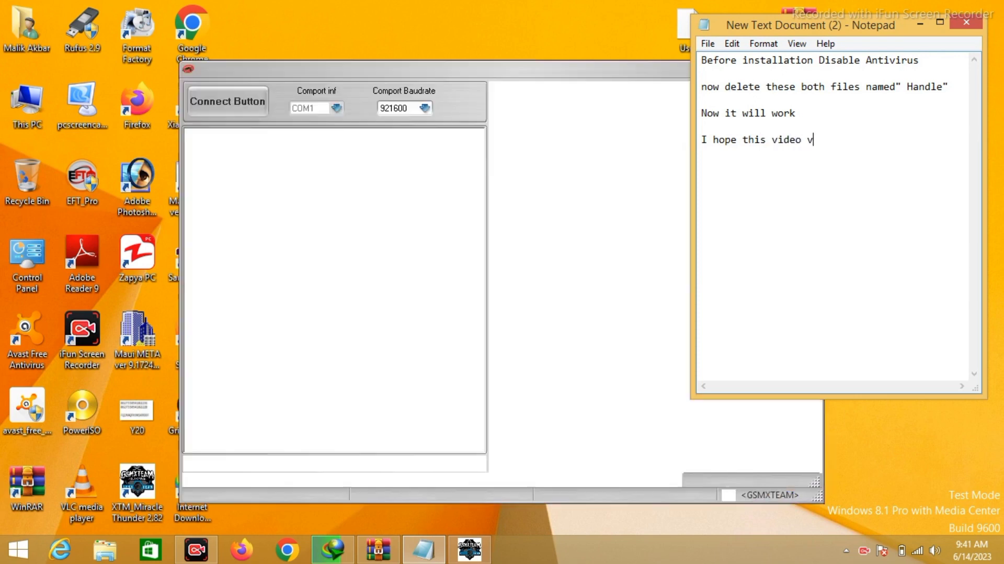
text(erry )
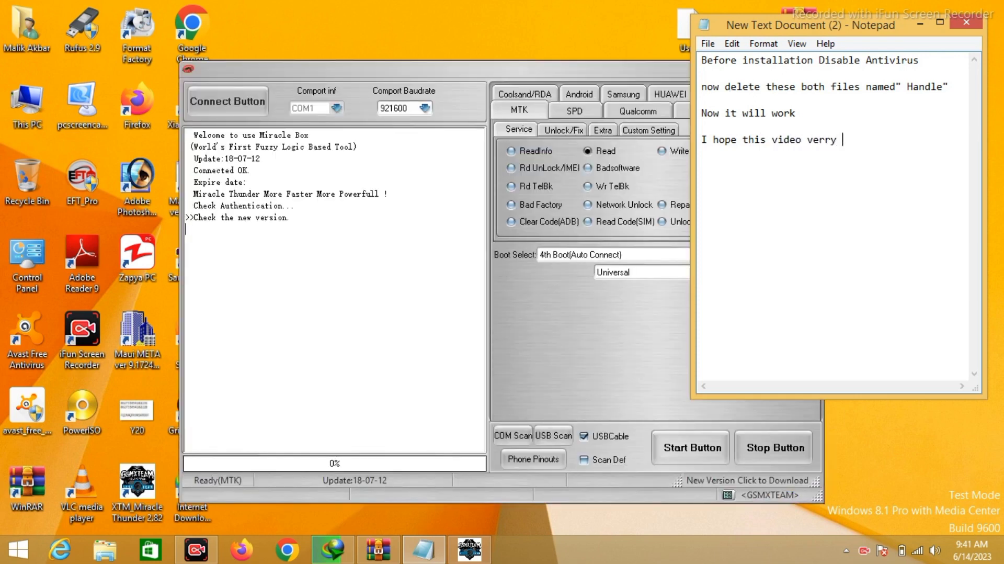
text(helpful for you)
- Switch to the Miracle Thunder window, start the MTK ReadInfo operation and stop it
click(587, 62)
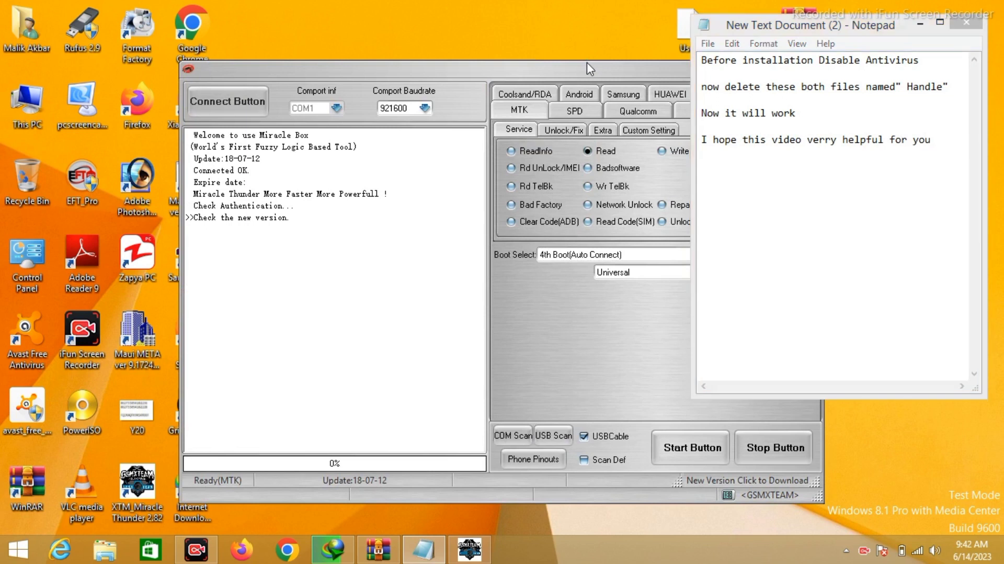
click(525, 150)
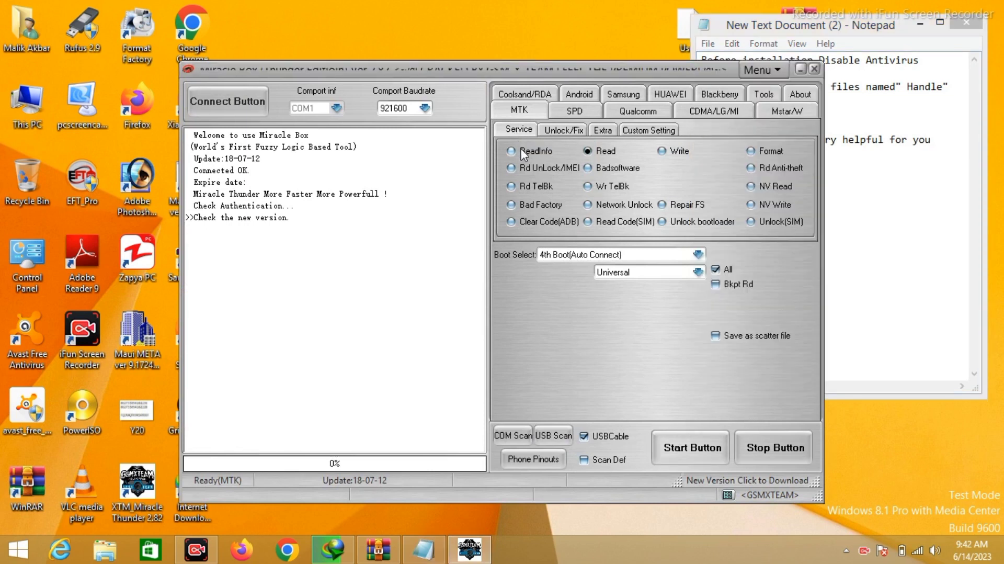
click(684, 458)
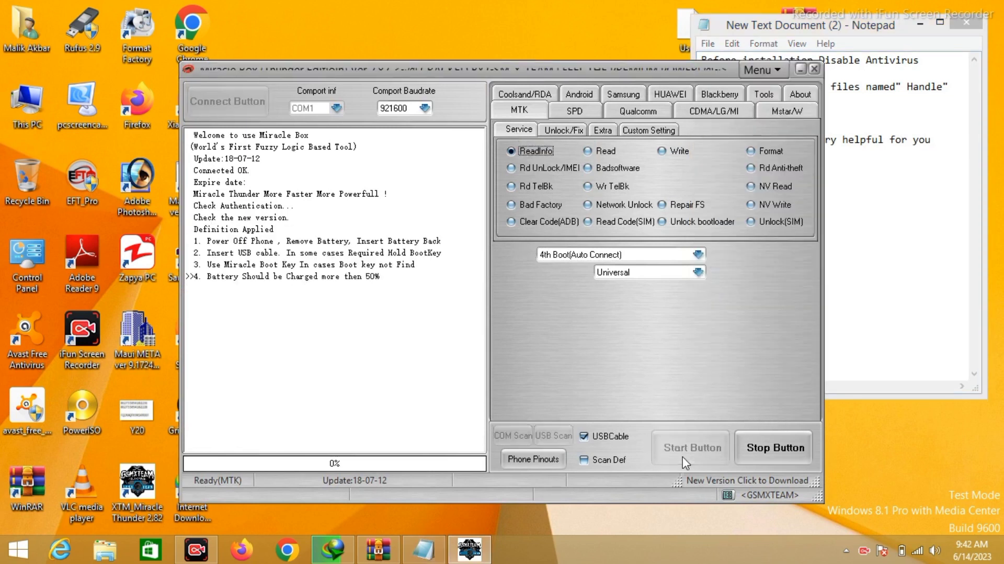
click(758, 449)
- Shift the Miracle Thunder window off the note and close the program, confirming the exit
drag(725, 71, 628, 62)
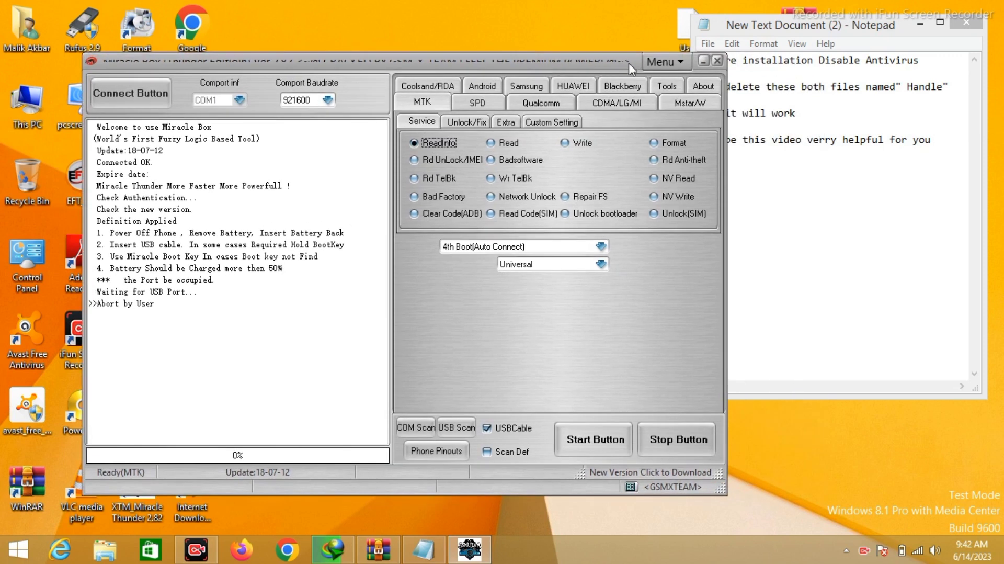
click(718, 62)
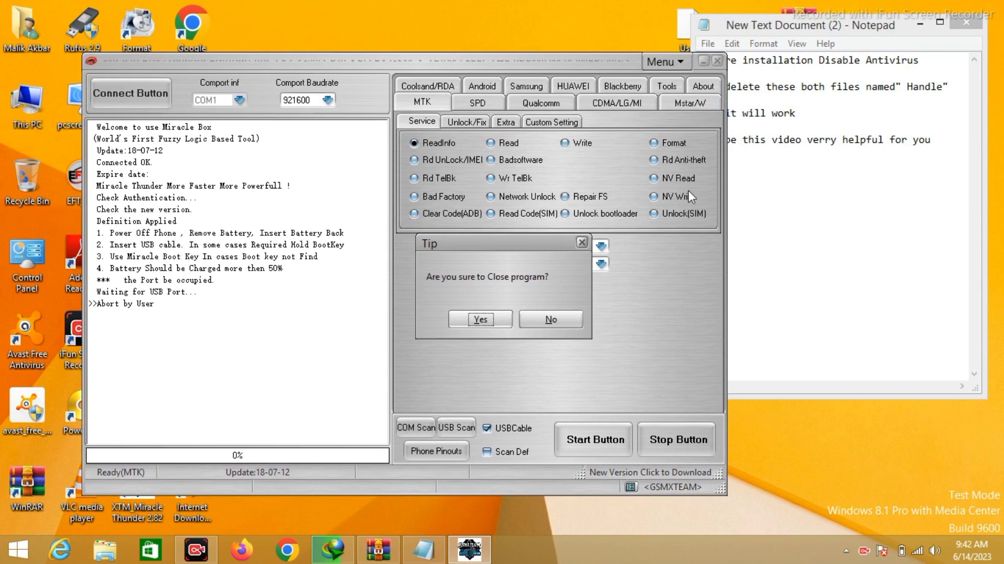
click(477, 315)
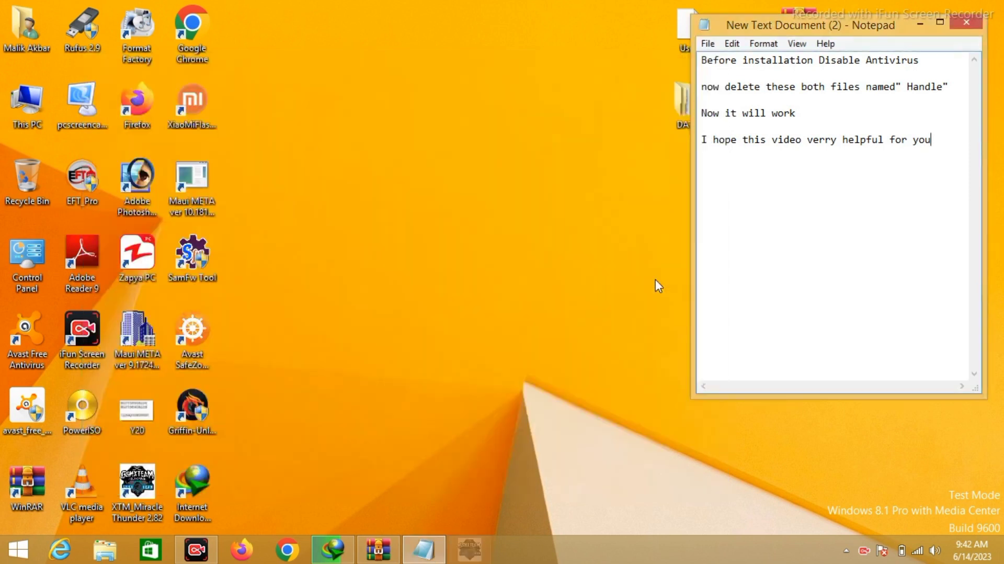